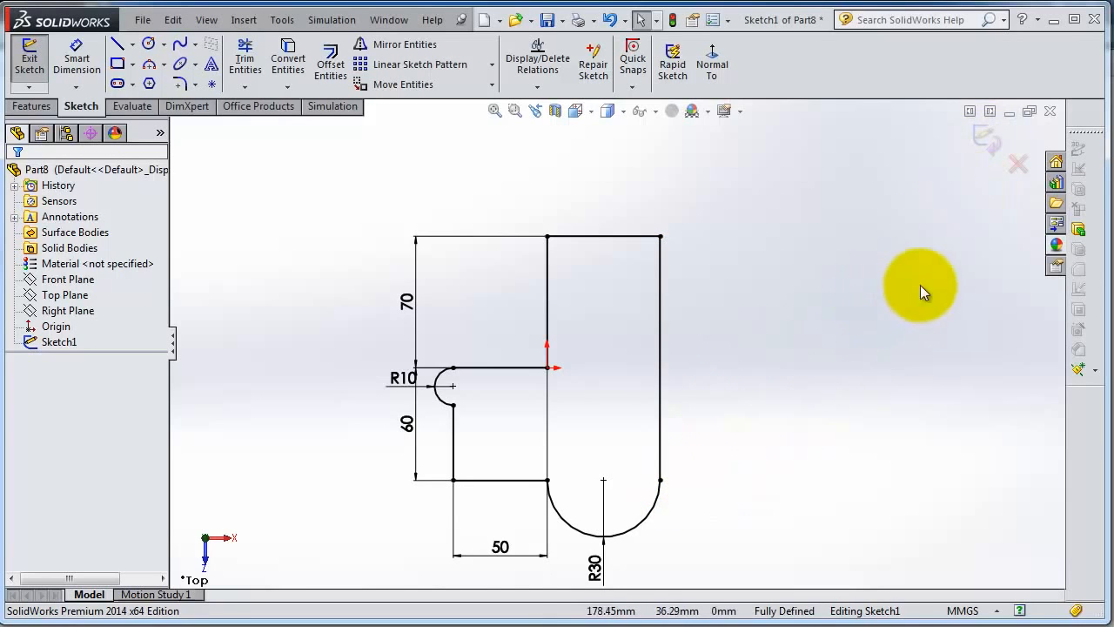
# Step: Exit the sketch and review the feature properties of Sketch1
pyautogui.click(990, 146)
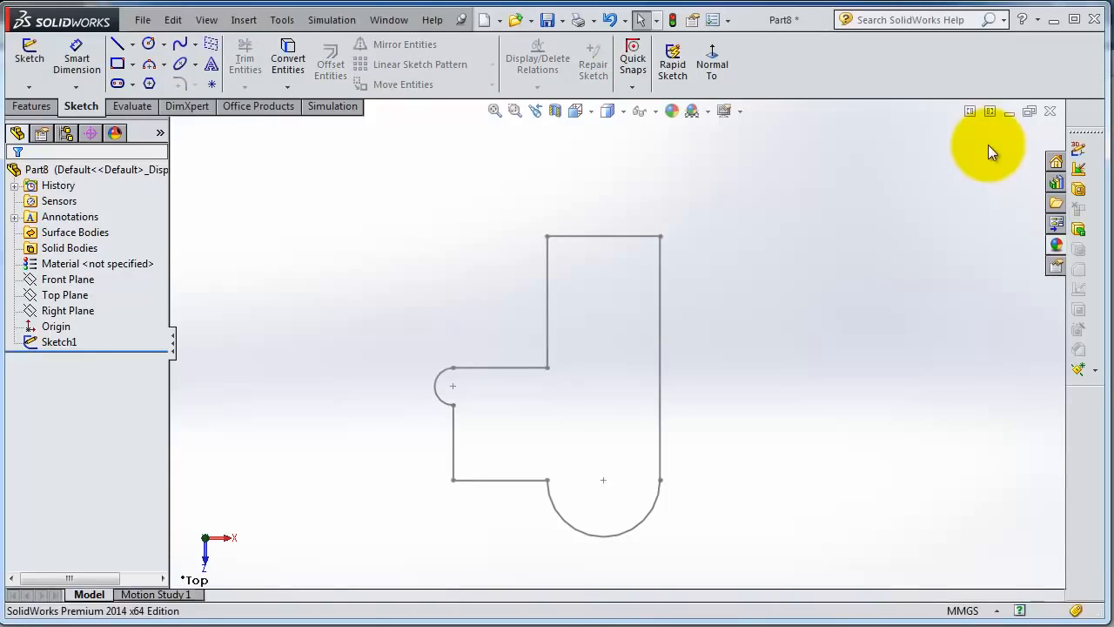
pyautogui.scroll(-1, 592, 413)
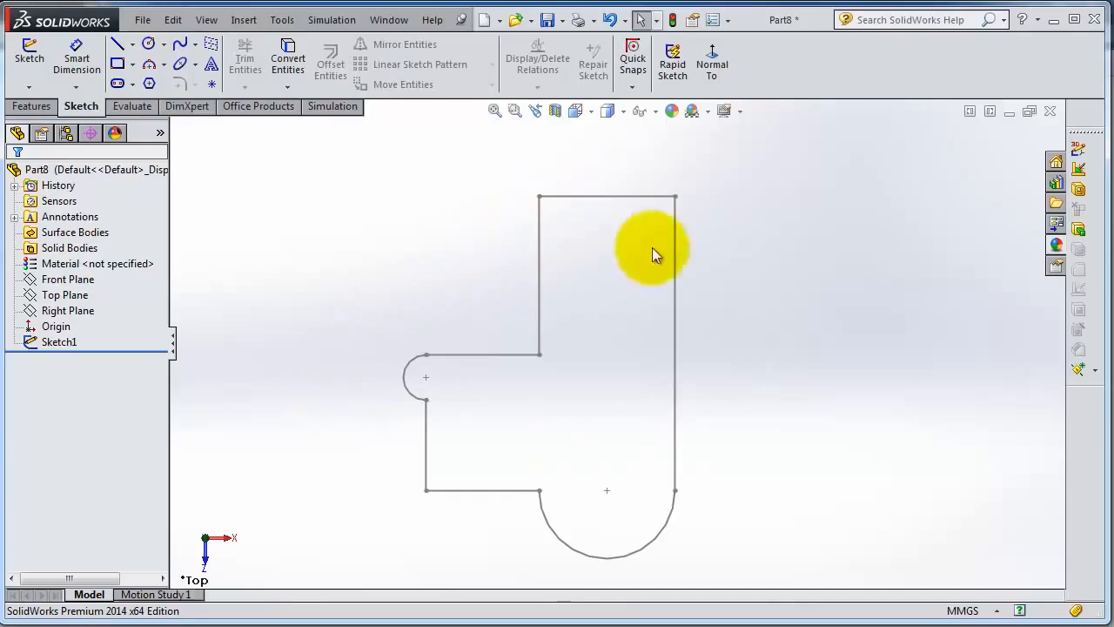
pyautogui.rightClick(64, 345)
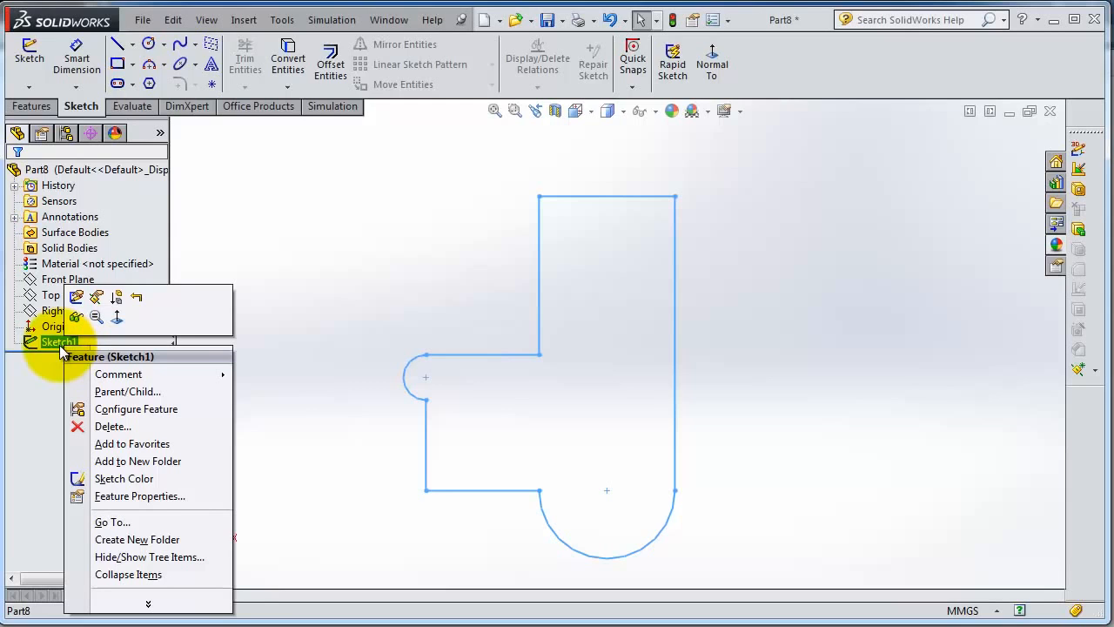
pyautogui.click(145, 605)
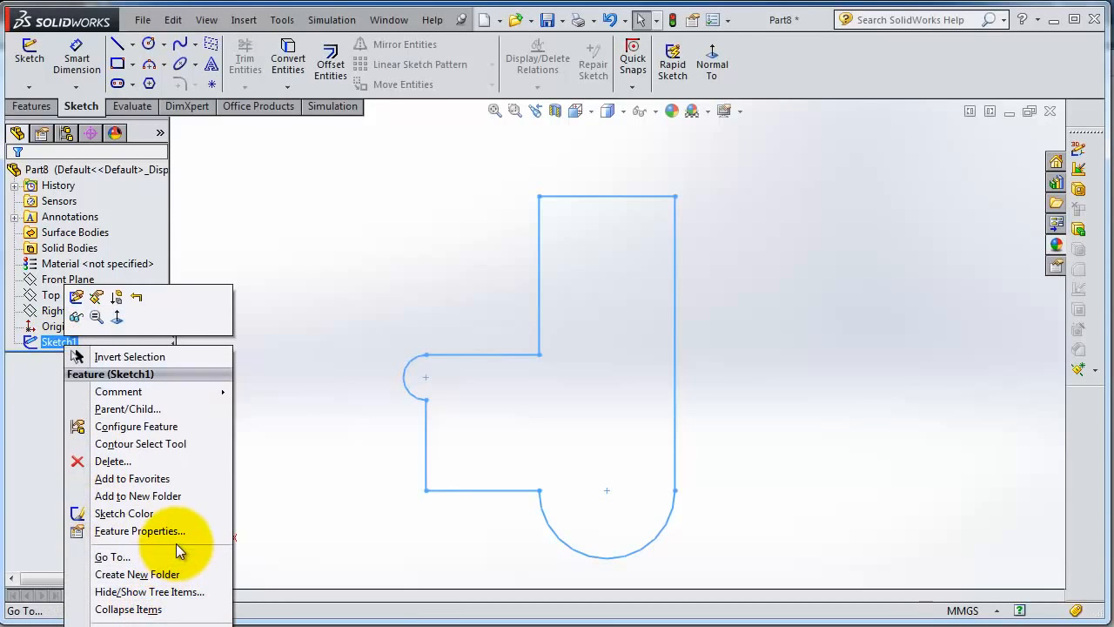
pyautogui.click(697, 625)
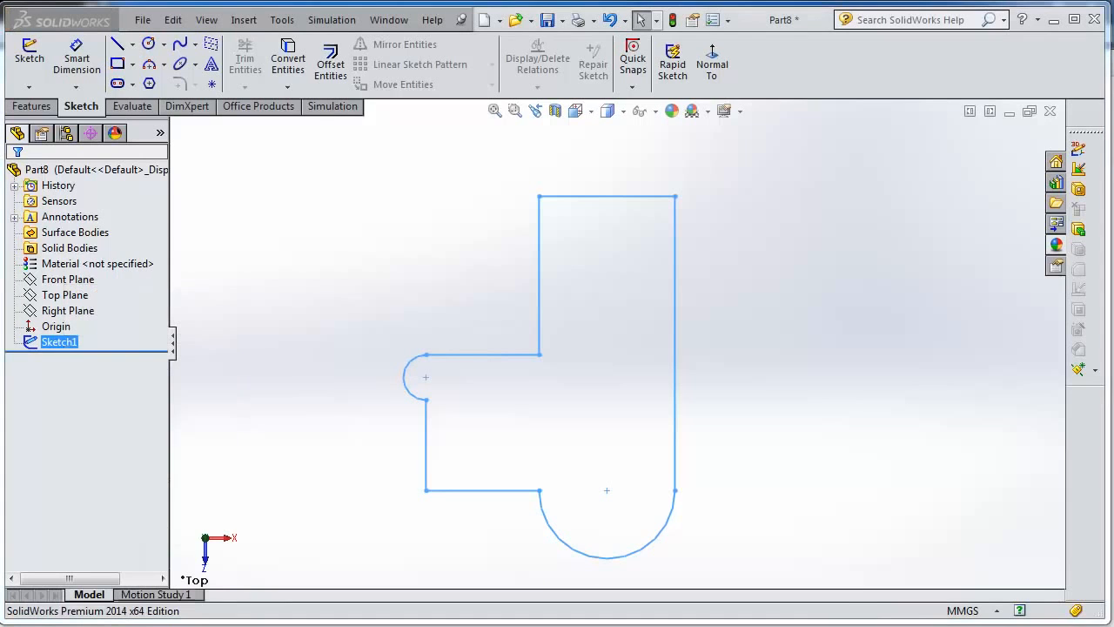
pyautogui.rightClick(66, 343)
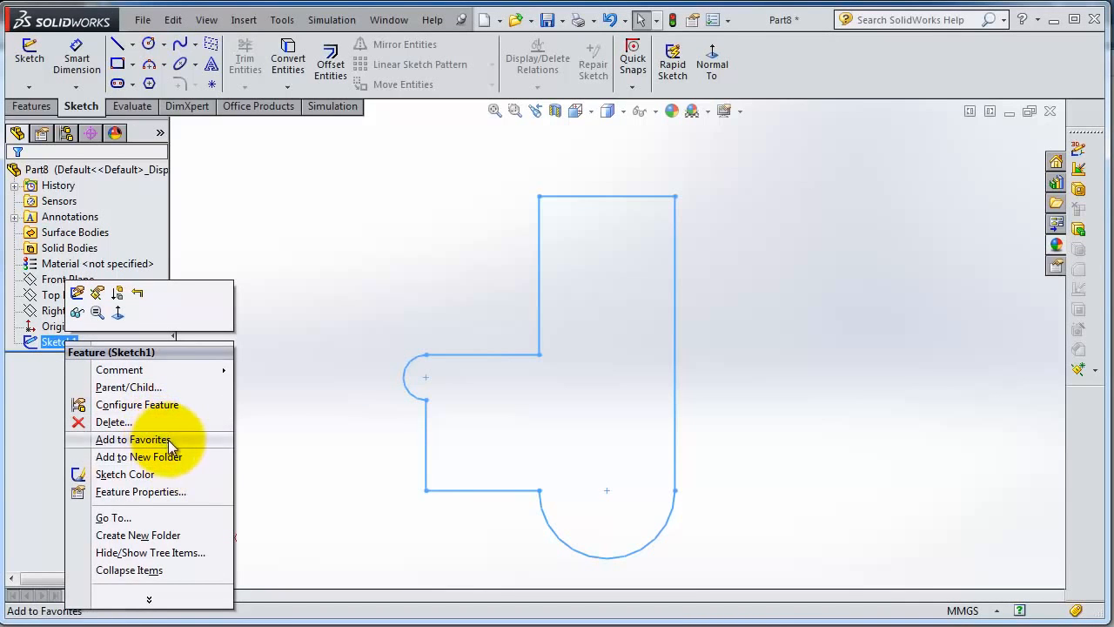
pyautogui.click(165, 492)
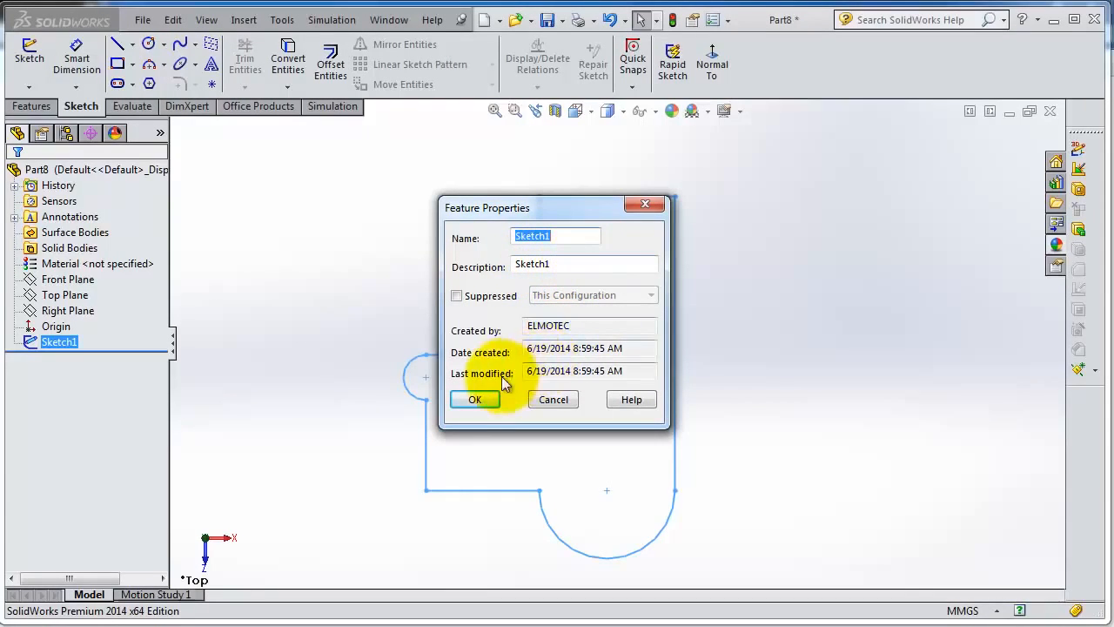
pyautogui.click(478, 399)
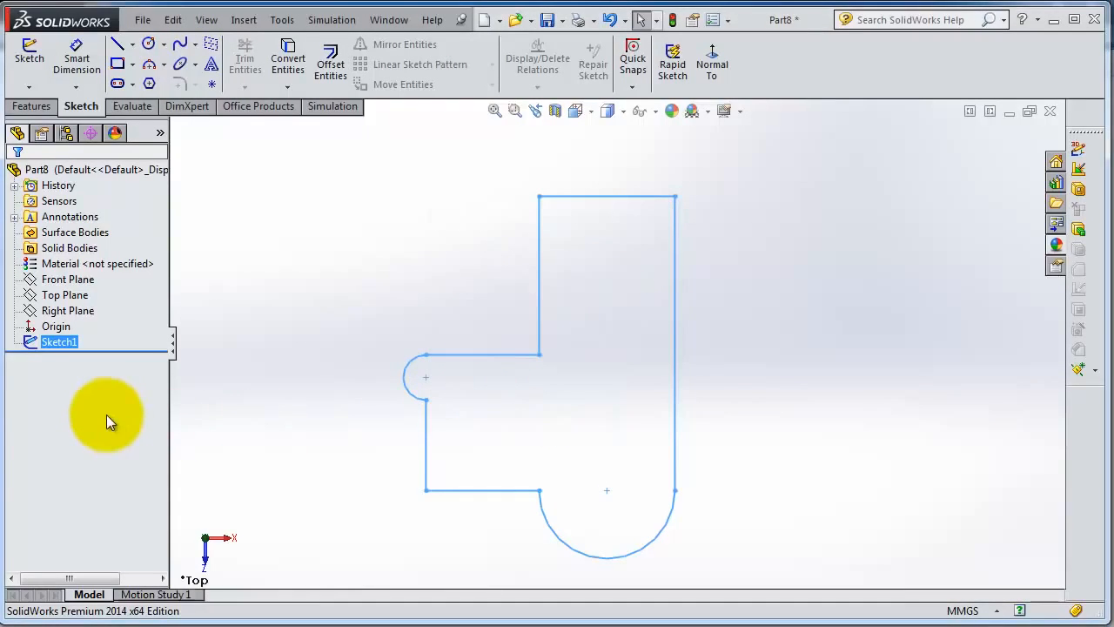
# Step: Rename Sketch1 as "First Sketch" in the feature tree
pyautogui.click(63, 344)
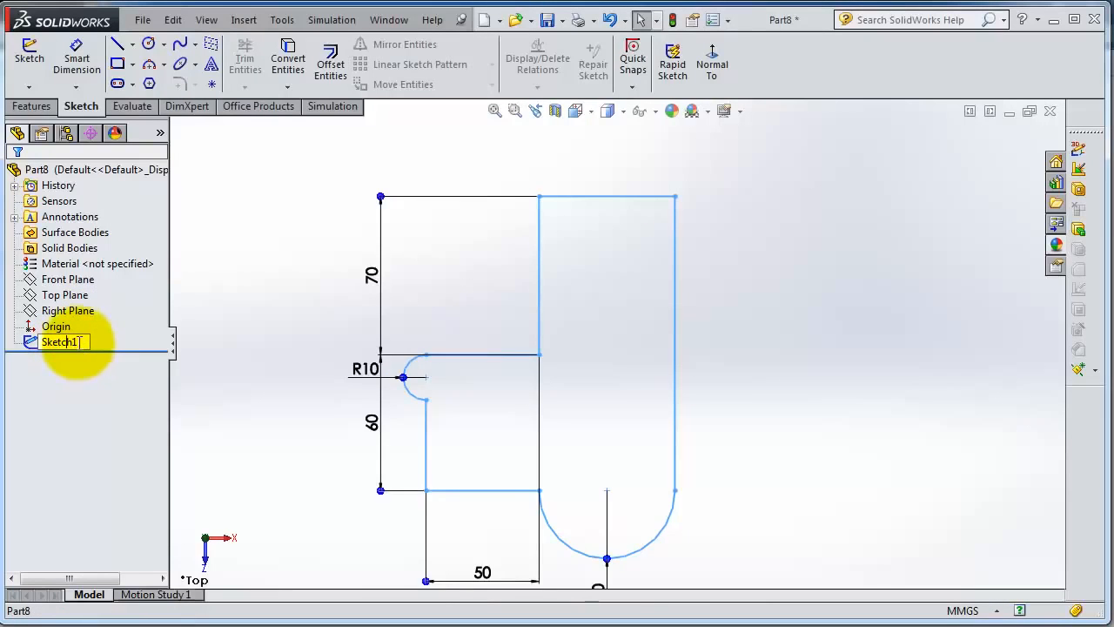
pyautogui.click(77, 342)
pyautogui.moveTo(78, 342); pyautogui.dragTo(53, 342)
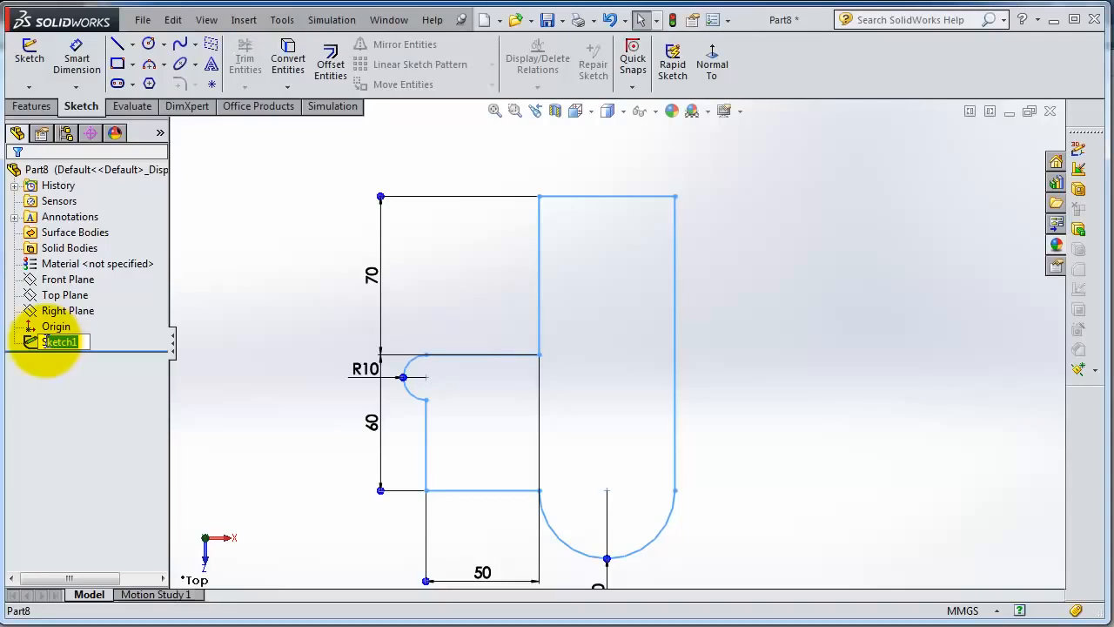
pyautogui.moveTo(43, 342); pyautogui.dragTo(40, 342)
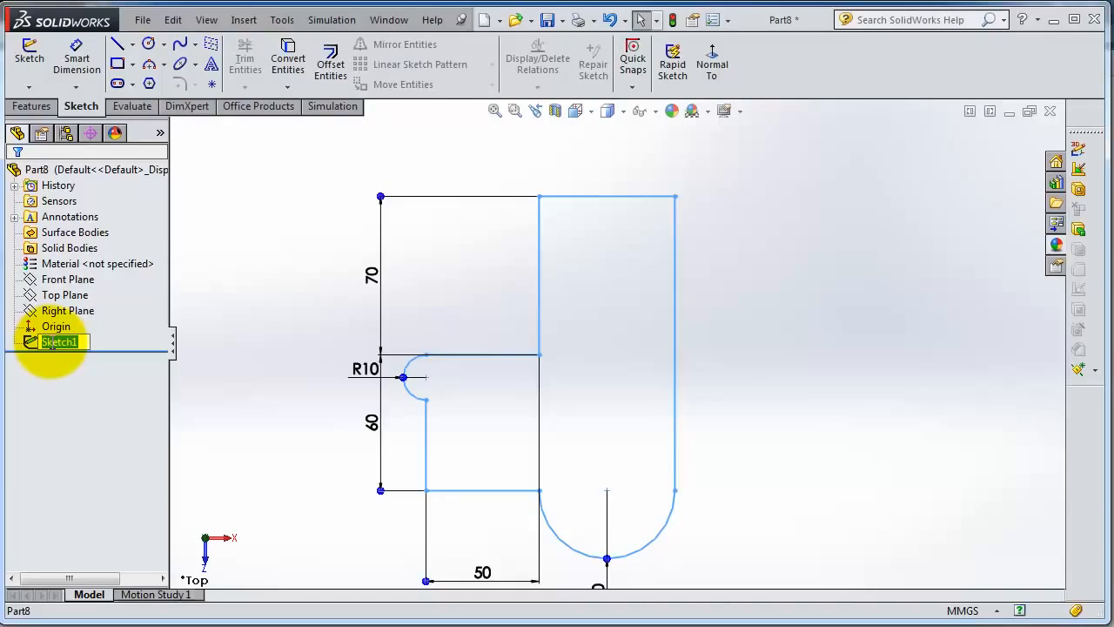
pyautogui.write('First')
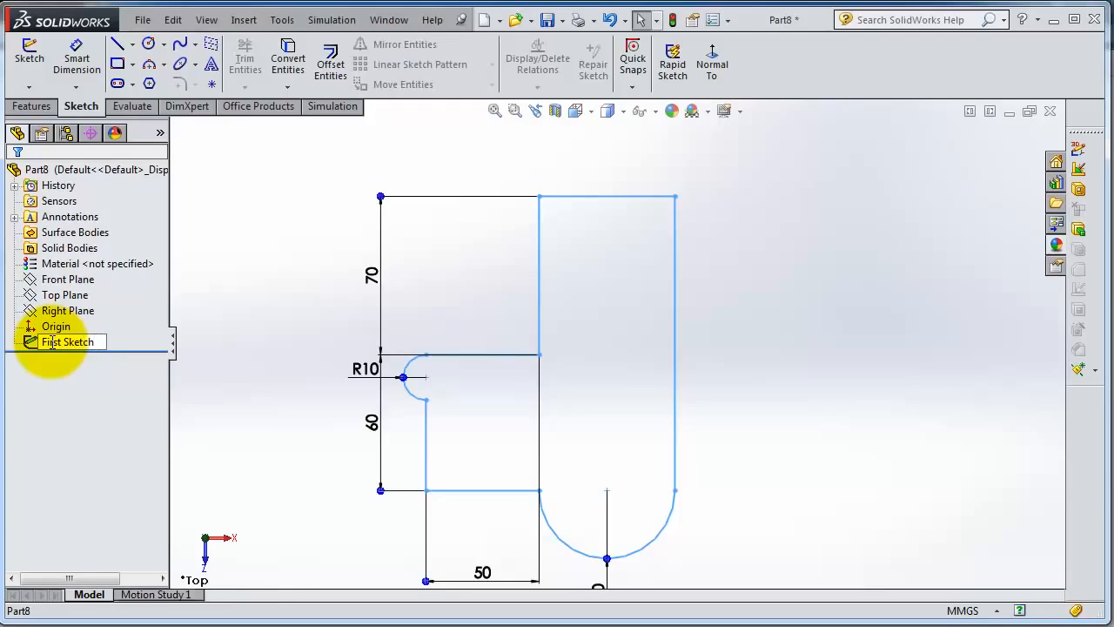
pyautogui.press('Return')
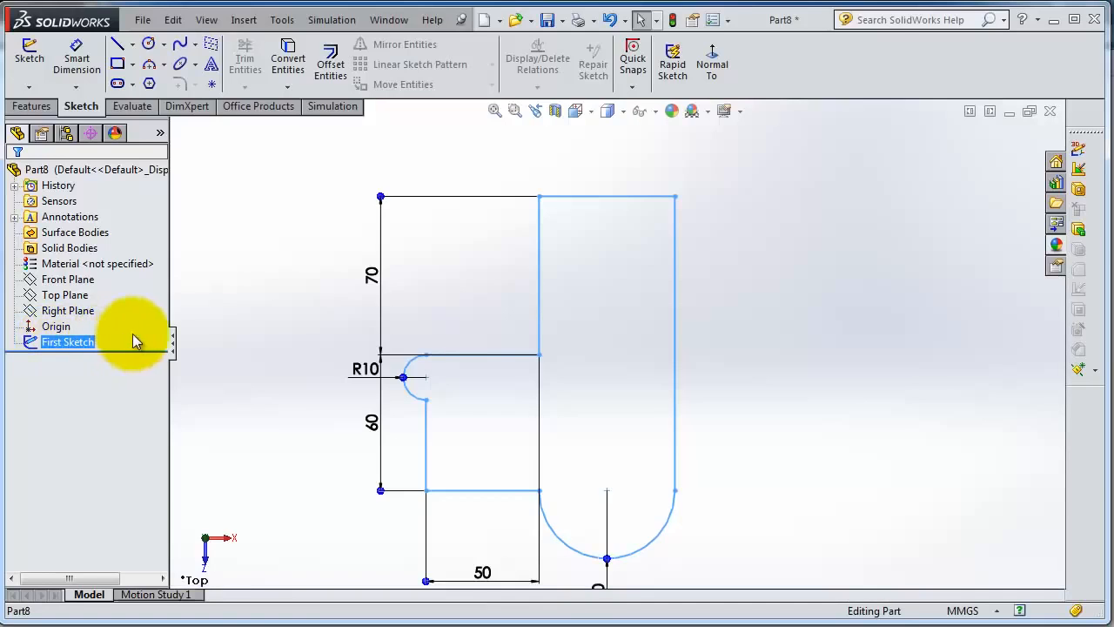
# Step: Set the upper vertical dimension of the profile to 80 mm without opening the sketch for editing
pyautogui.press('f')
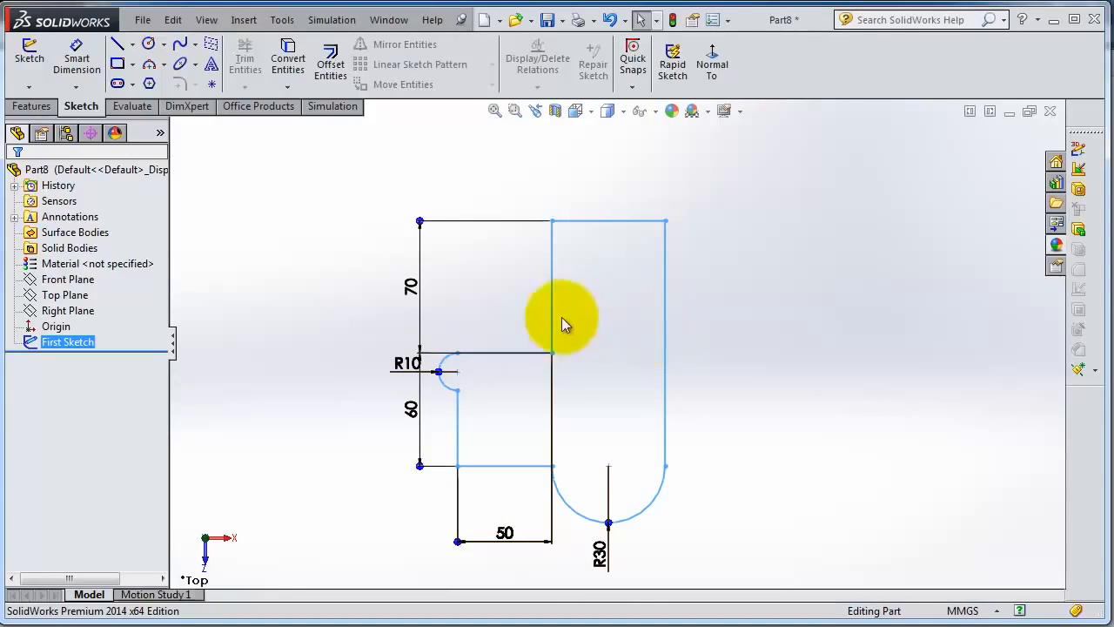
pyautogui.scroll(-1, 588, 366)
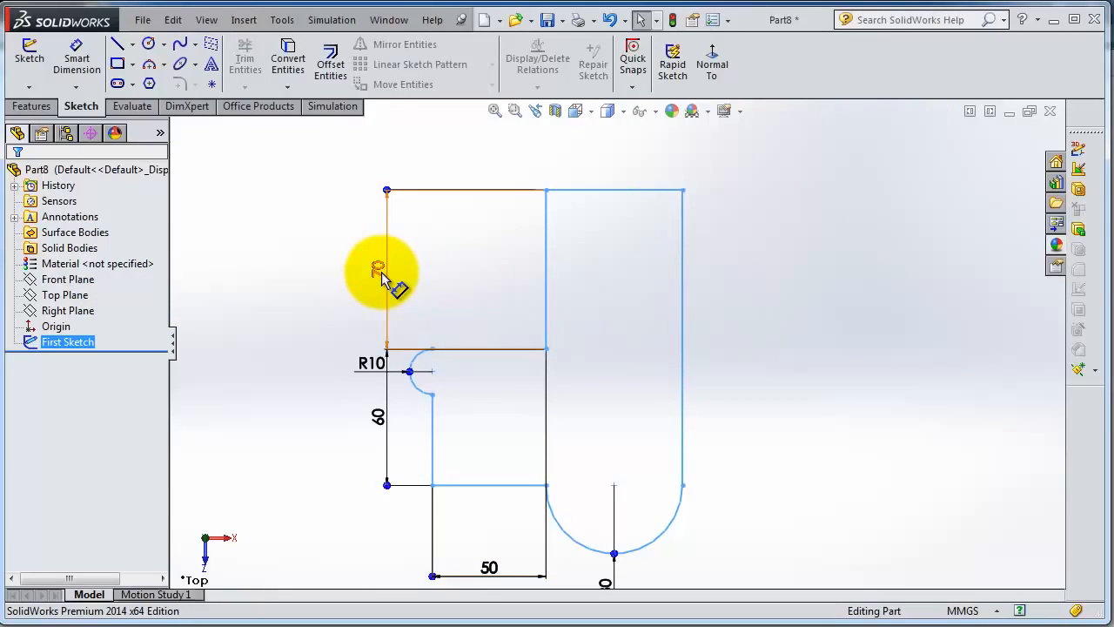
pyautogui.click(381, 272)
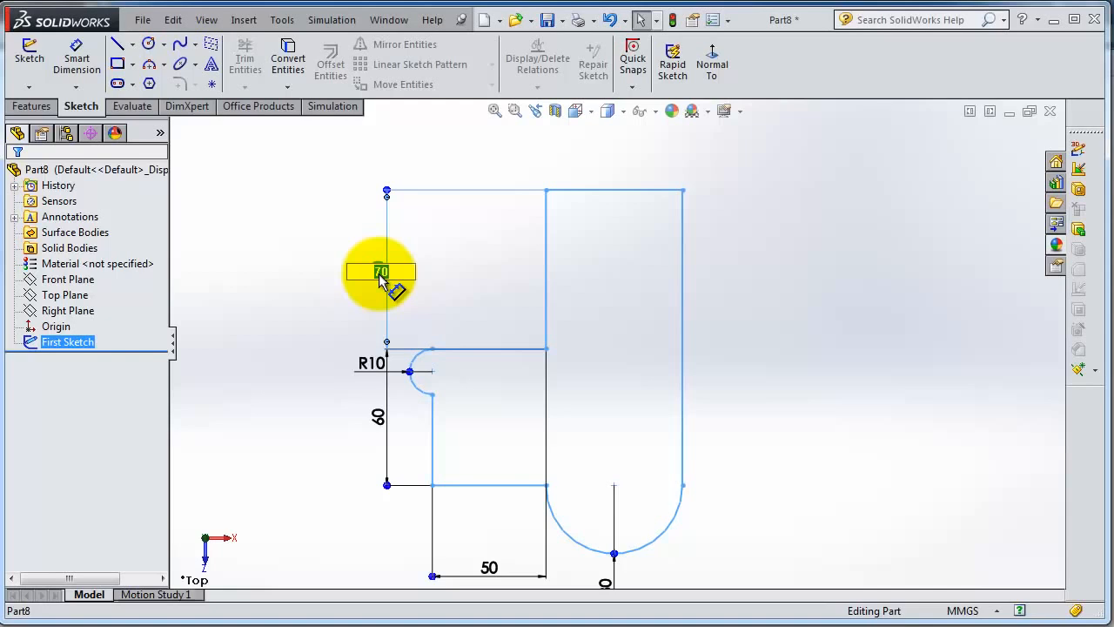
pyautogui.press('Return')
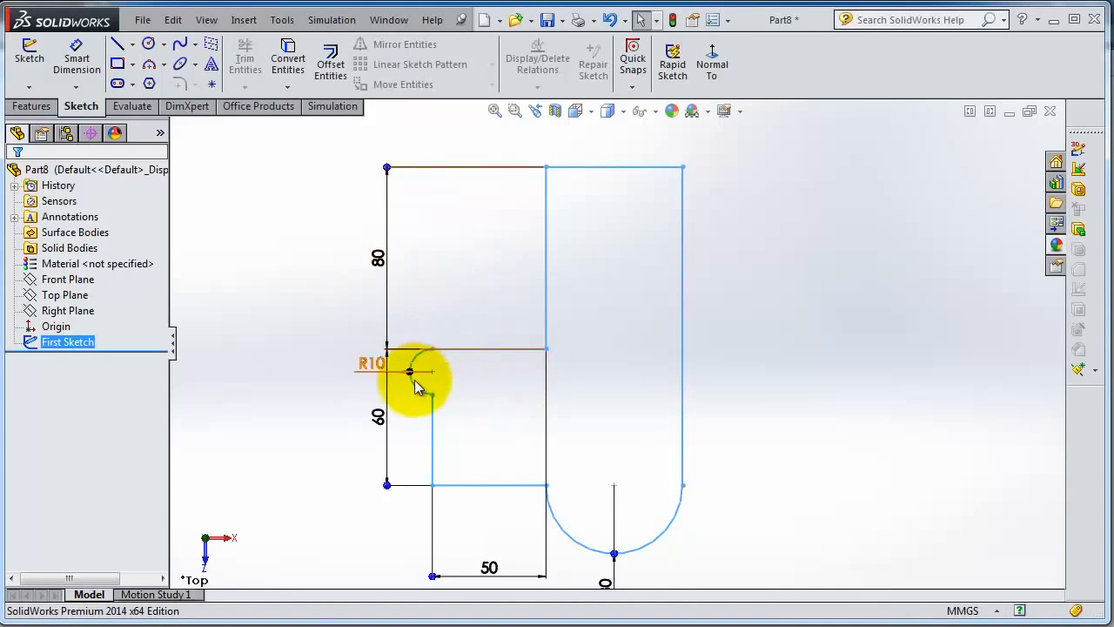
# Step: Set the lower vertical dimension, beside the small arc, to 65 mm
pyautogui.doubleClick(372, 363)
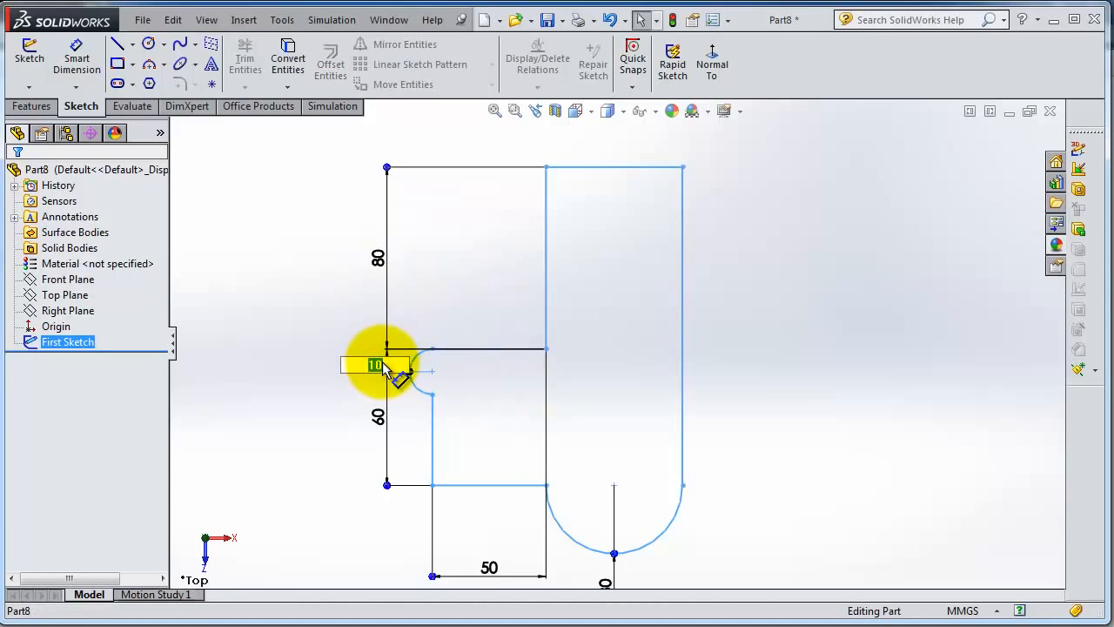
pyautogui.doubleClick(380, 420)
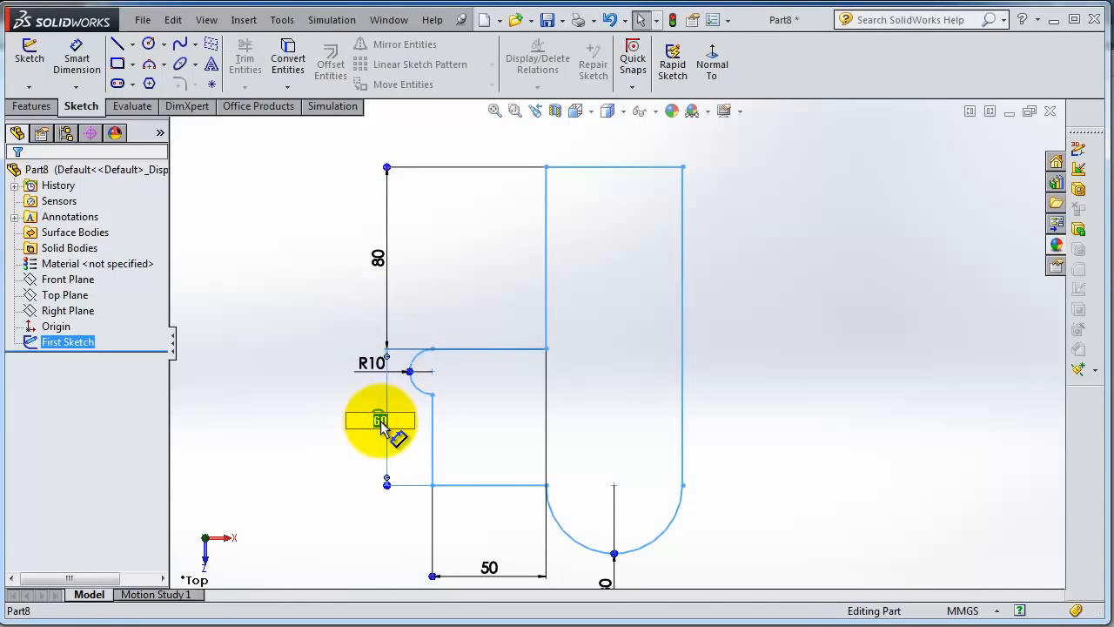
pyautogui.write('65')
pyautogui.press('Return')
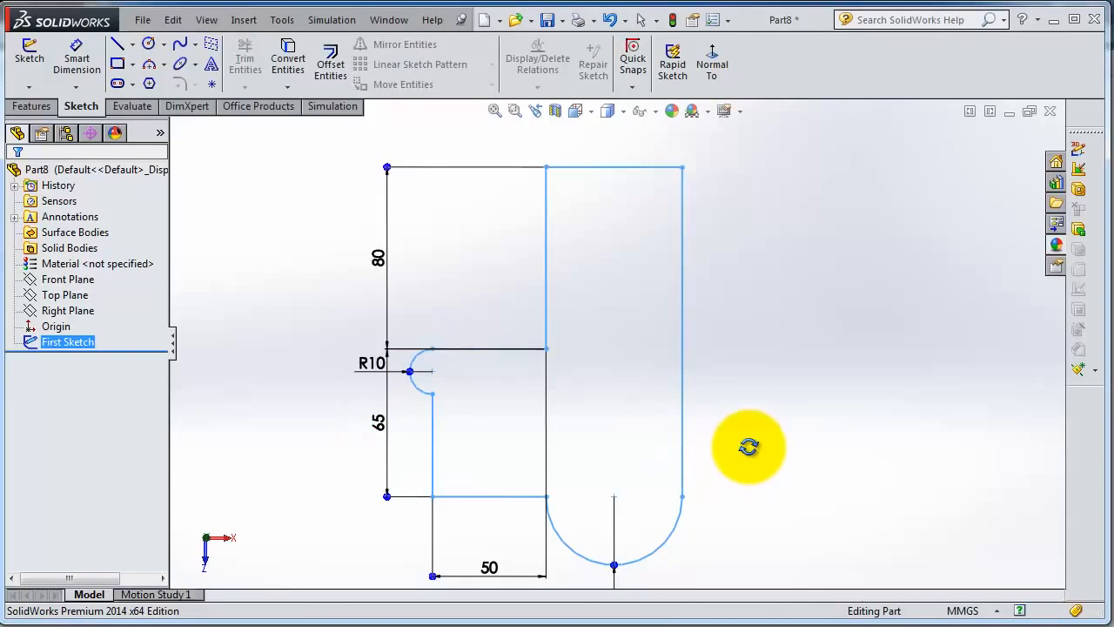
# Step: Examine the resized profile using zoom to fit and zoom to area, ending with the whole sketch in view
pyautogui.press('z')
pyautogui.scroll(2, 749, 446)
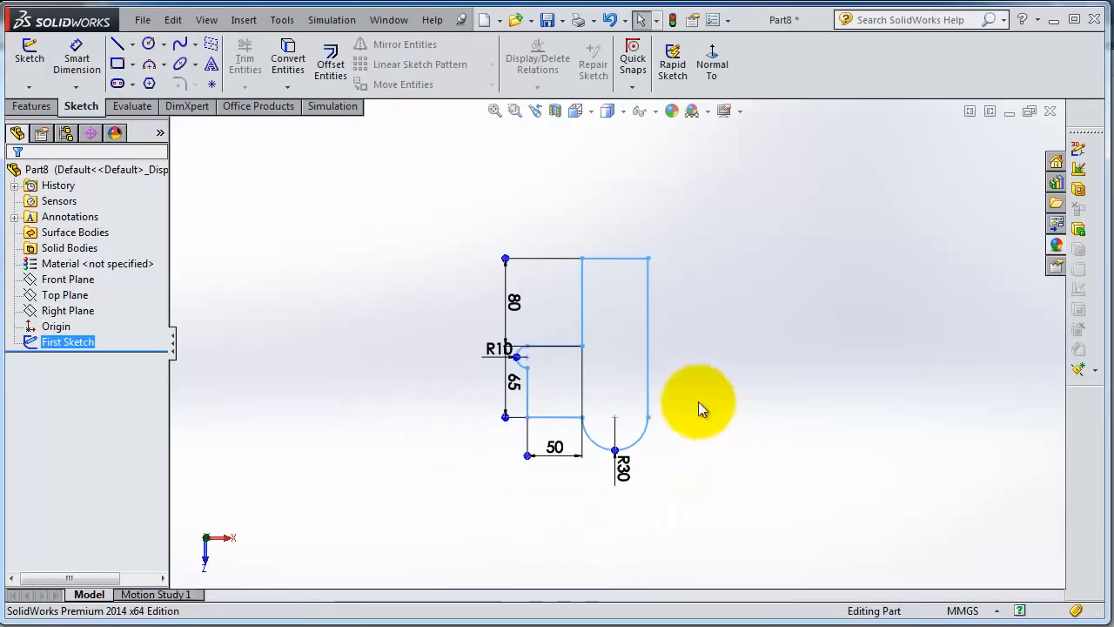
pyautogui.scroll(-1, 680, 335)
pyautogui.scroll(-1, 680, 335)
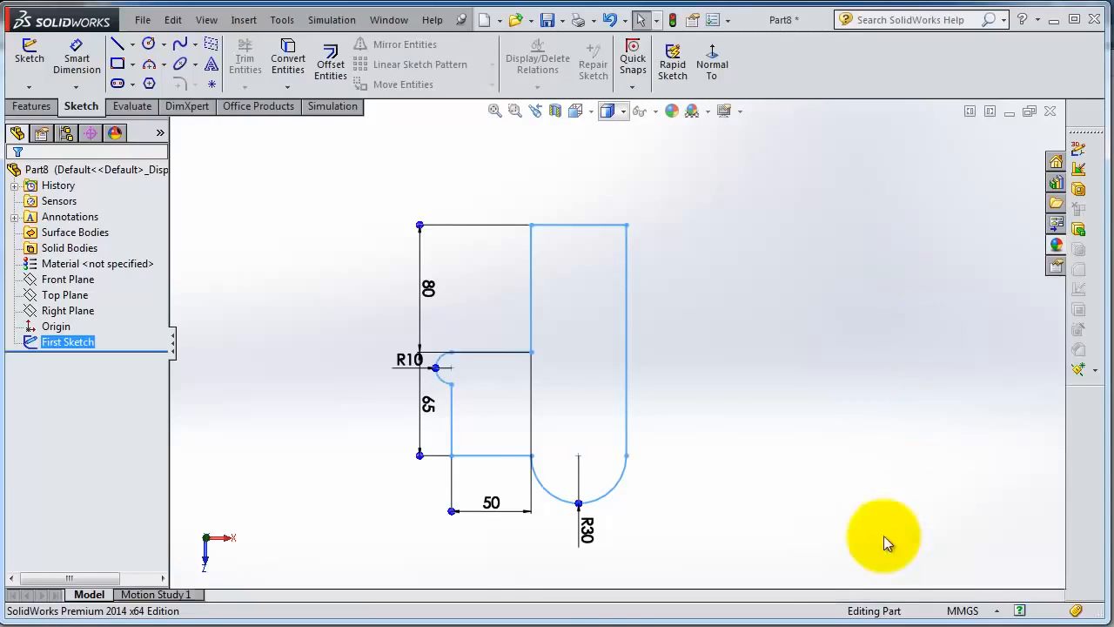
pyautogui.click(495, 112)
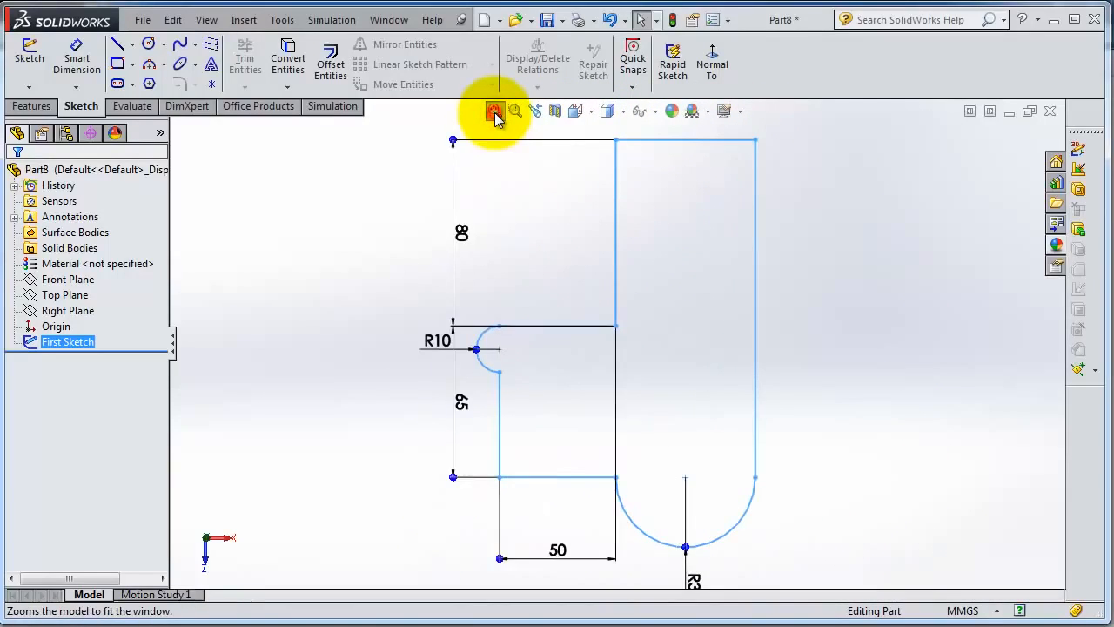
pyautogui.click(514, 111)
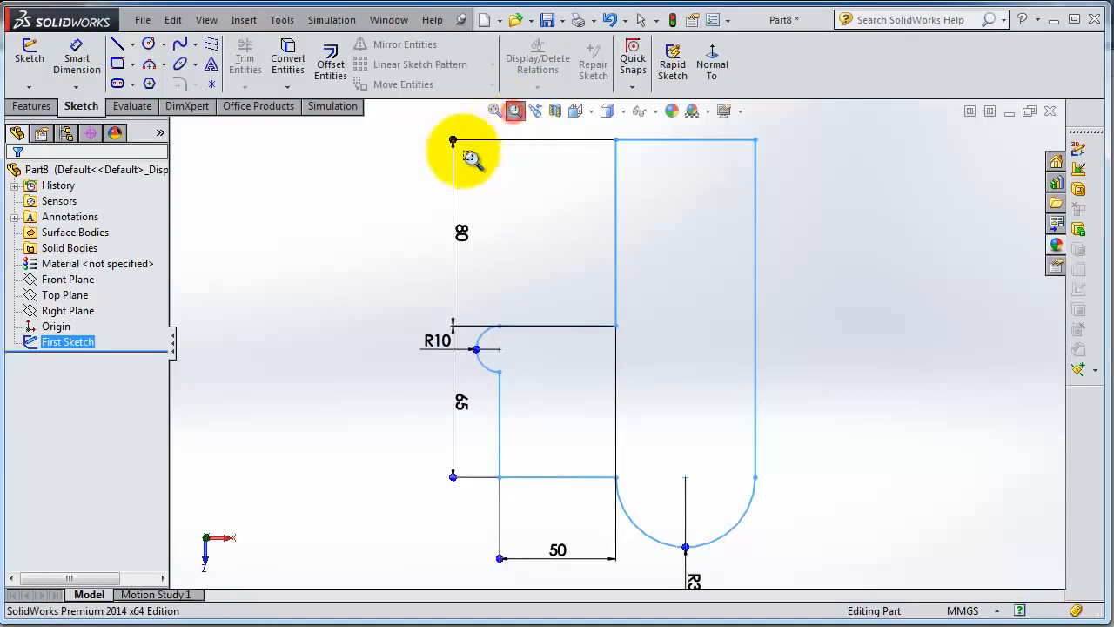
pyautogui.moveTo(399, 152)
pyautogui.mouseDown()
pyautogui.moveTo(569, 276)
pyautogui.moveTo(600, 269)
pyautogui.moveTo(802, 477)
pyautogui.moveTo(813, 571)
pyautogui.mouseUp()
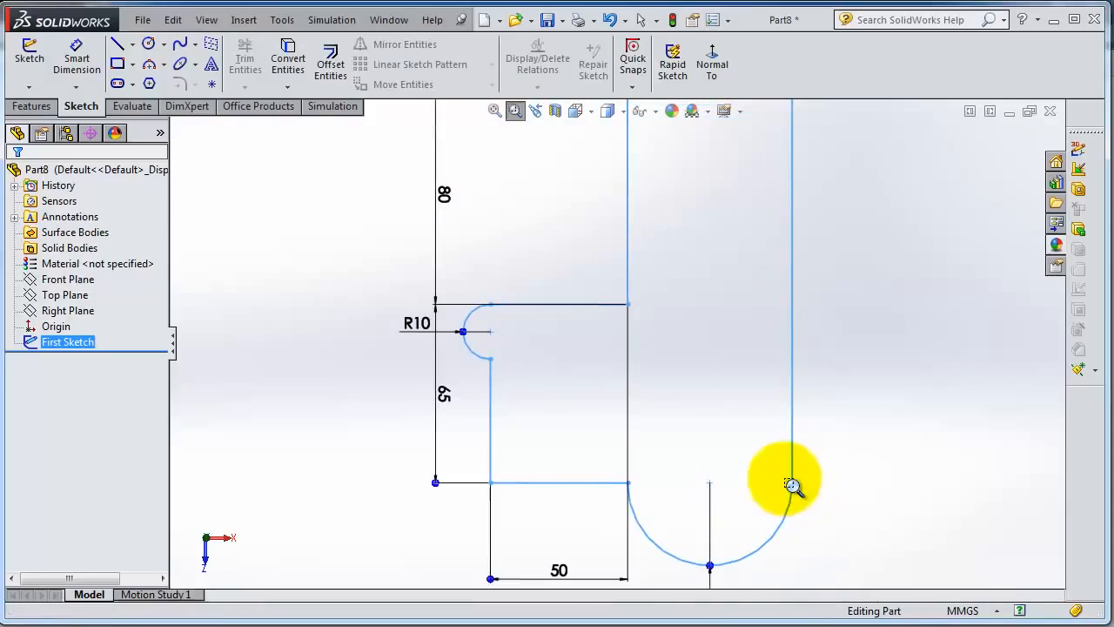
pyautogui.click(494, 113)
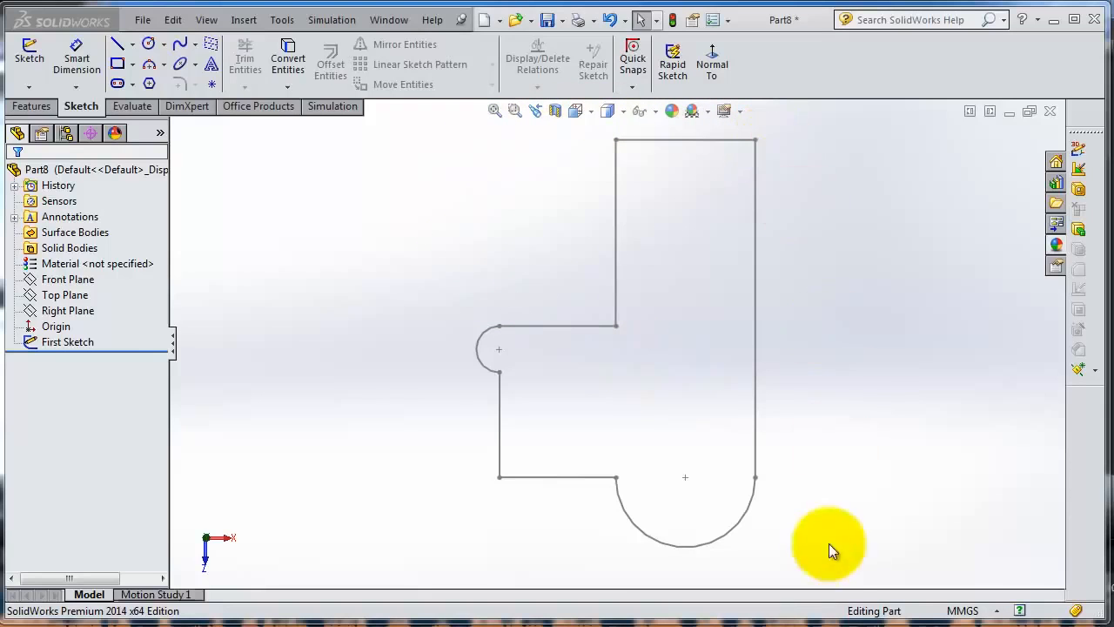
pyautogui.click(32, 106)
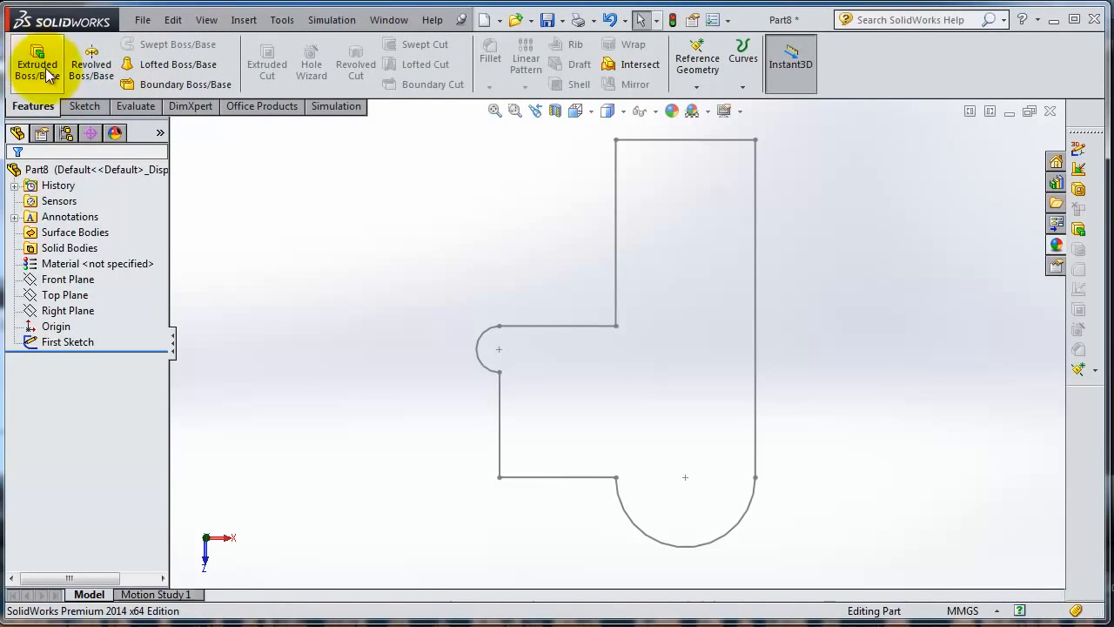
pyautogui.scroll(2, 640, 353)
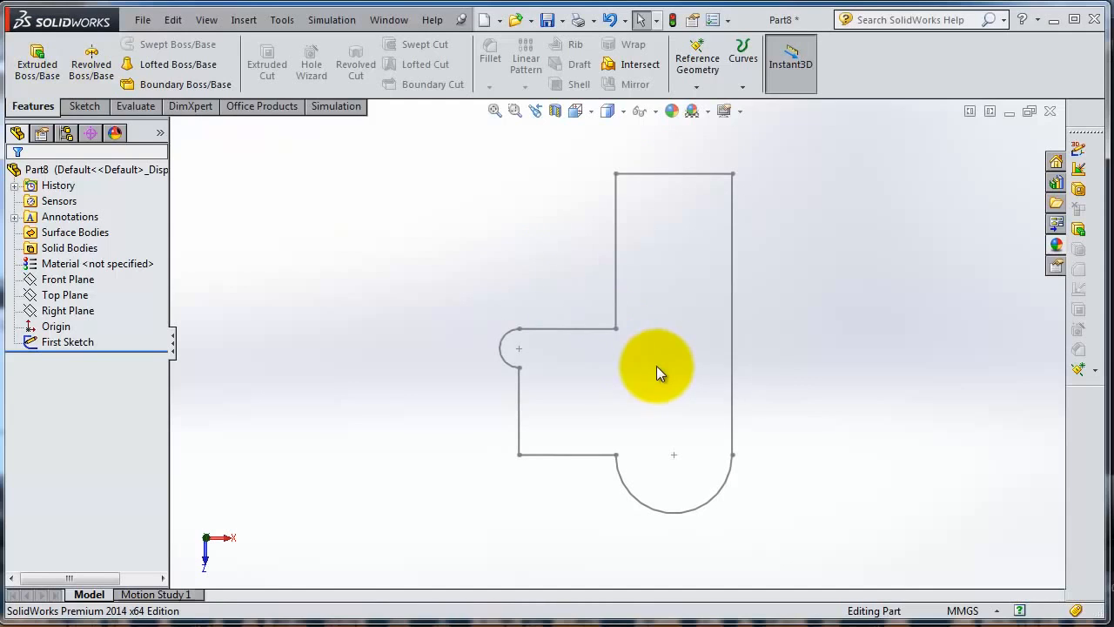
pyautogui.click(34, 70)
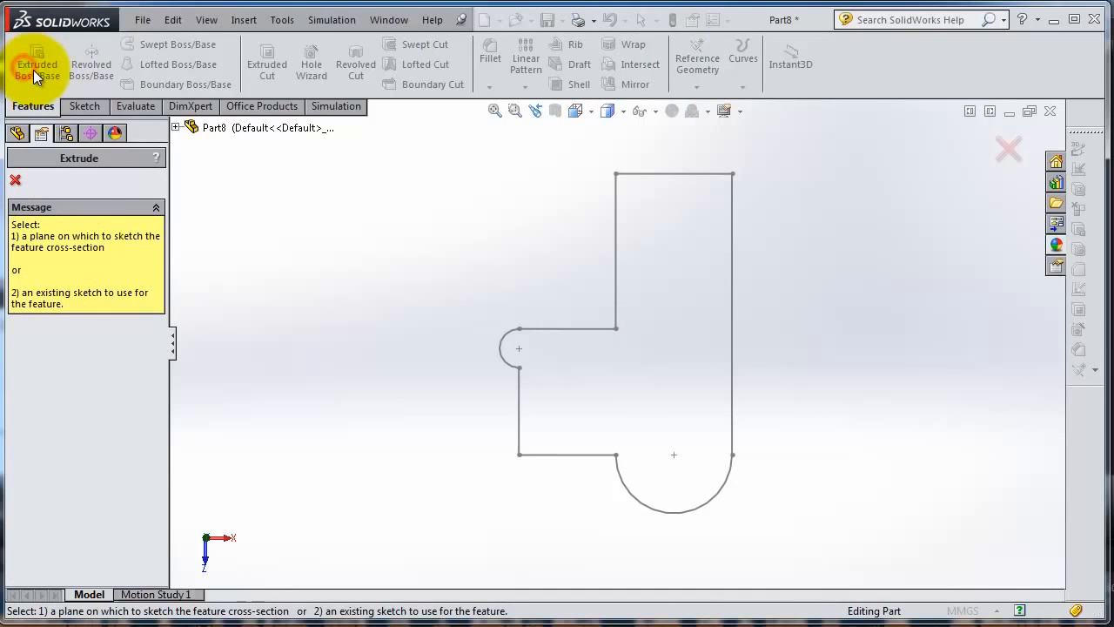
pyautogui.click(707, 329)
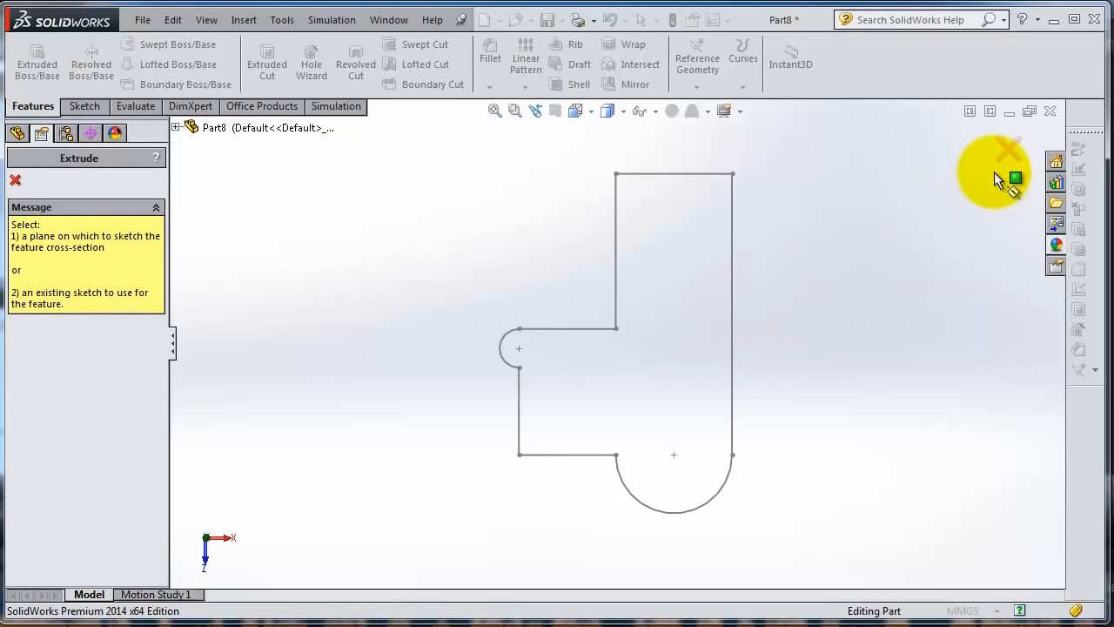
pyautogui.click(1005, 151)
# Step: Extrude First Sketch as a blind boss 10 mm deep from the sketch plane
pyautogui.click(69, 342)
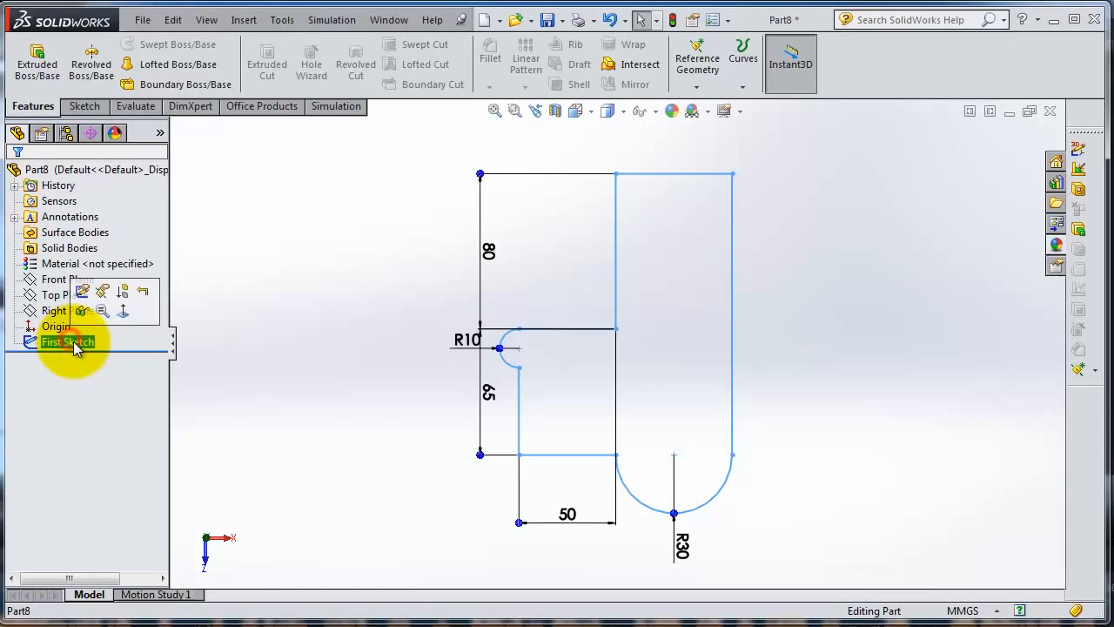
pyautogui.click(40, 66)
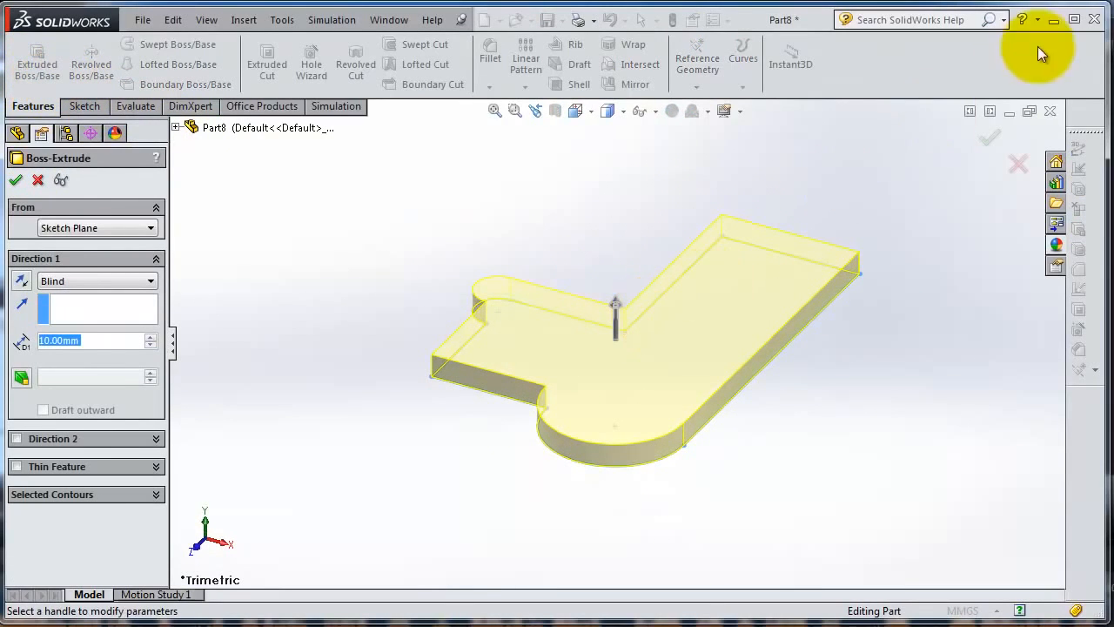
pyautogui.click(990, 137)
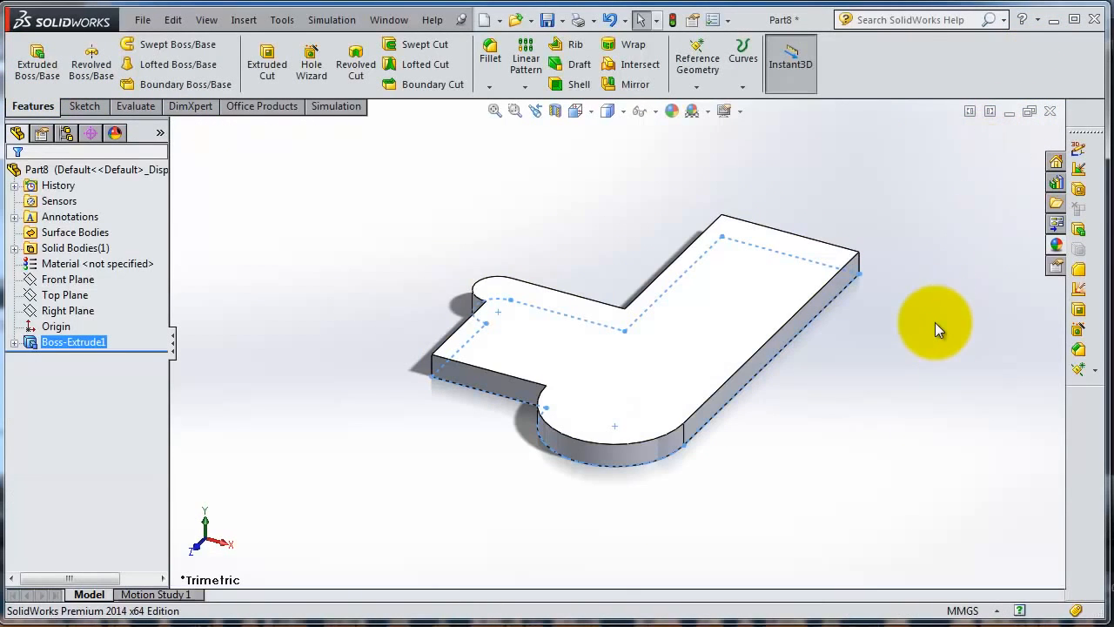
pyautogui.moveTo(543, 252)
pyautogui.mouseDown(button='middle')
pyautogui.moveTo(604, 239)
pyautogui.moveTo(547, 230)
pyautogui.mouseUp(button='middle')
pyautogui.scroll(-1, 557, 233)
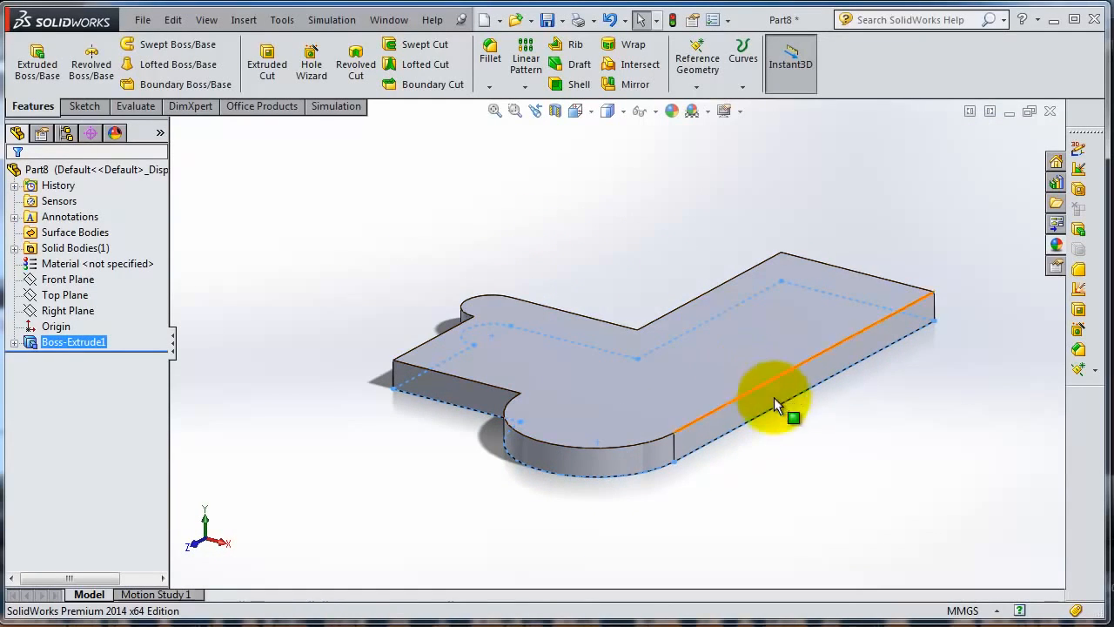
pyautogui.moveTo(780, 425); pyautogui.dragTo(783, 454, button='middle')
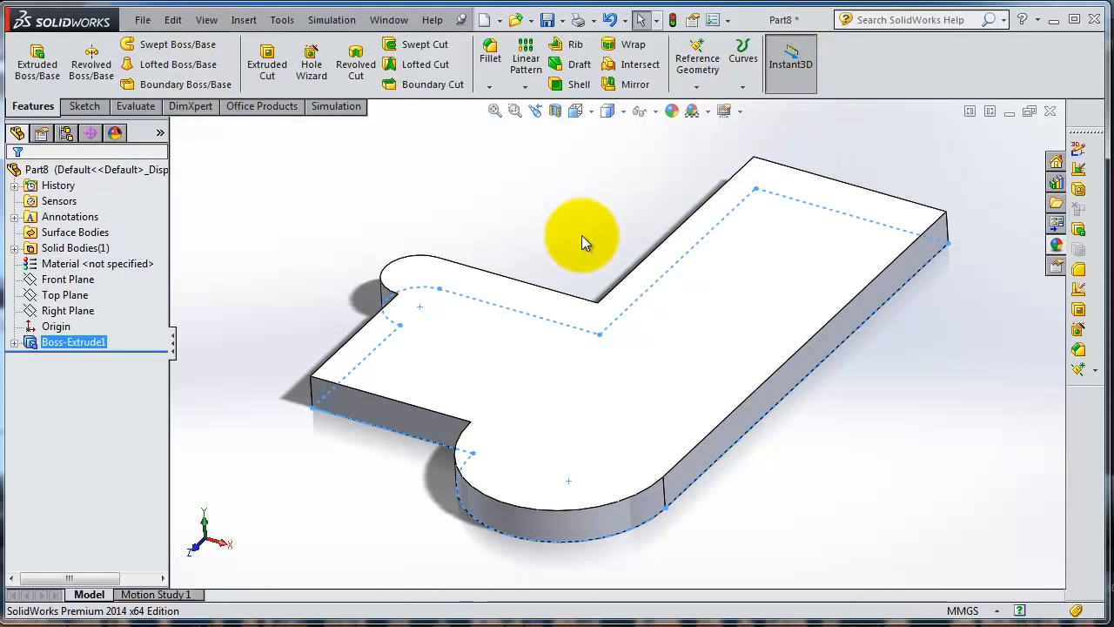
pyautogui.moveTo(581, 236); pyautogui.dragTo(706, 415, button='middle')
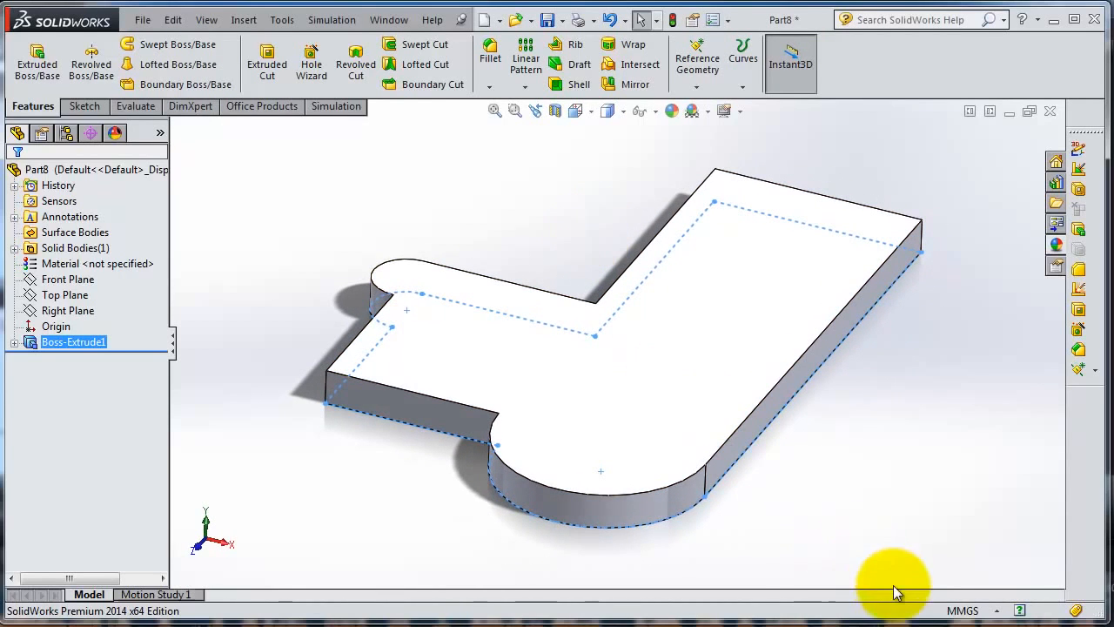